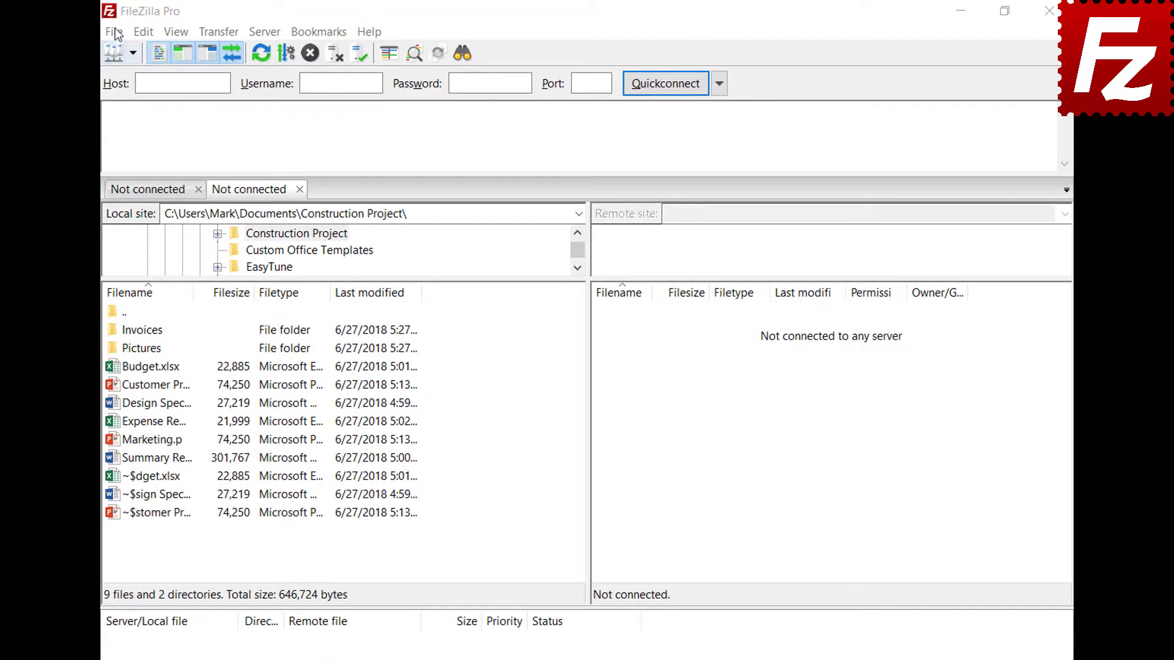
Step: In Site Manager, create a new site named 'Amazon EC2'
left_click(115, 32)
left_click(122, 49)
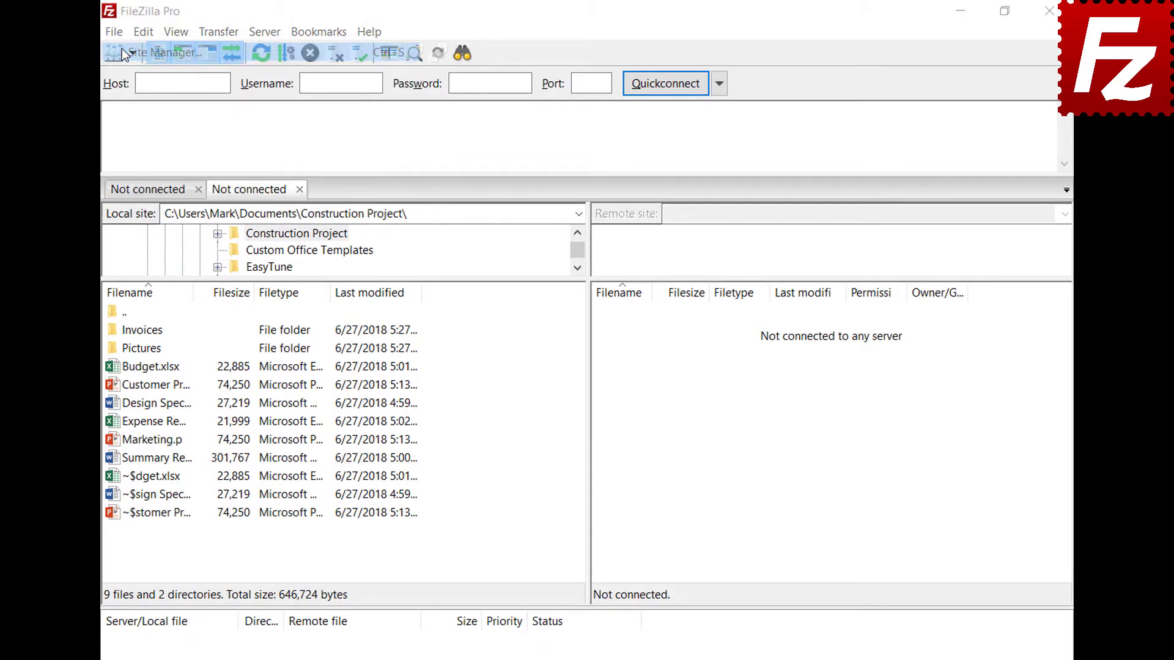
left_click(357, 468)
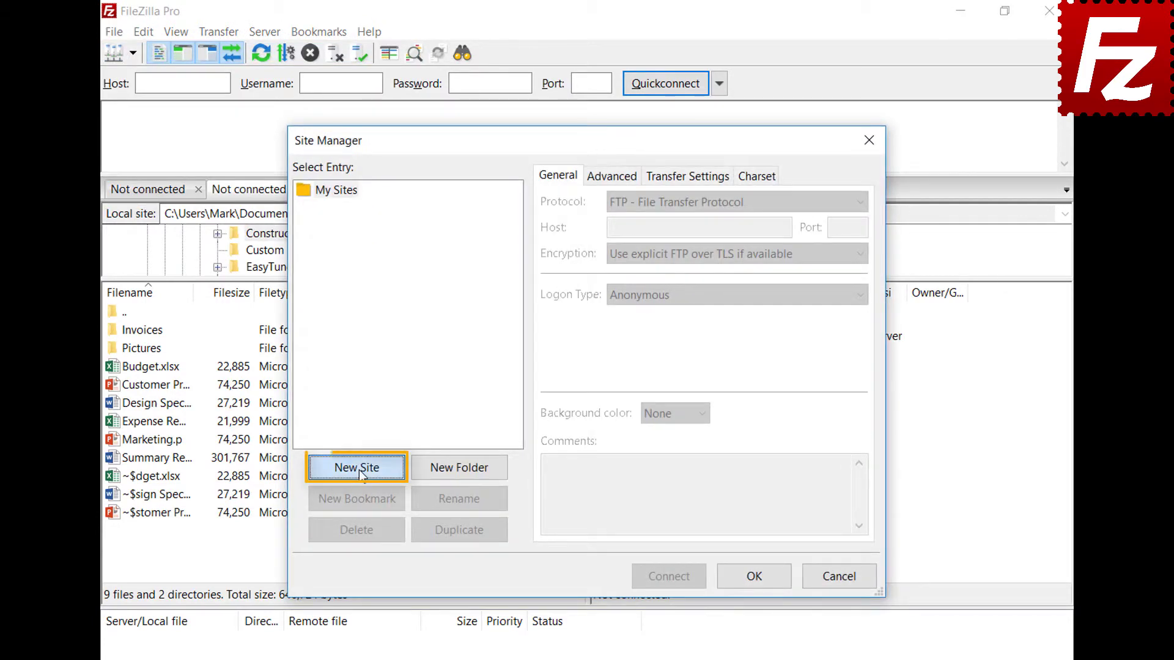
type("Amazon")
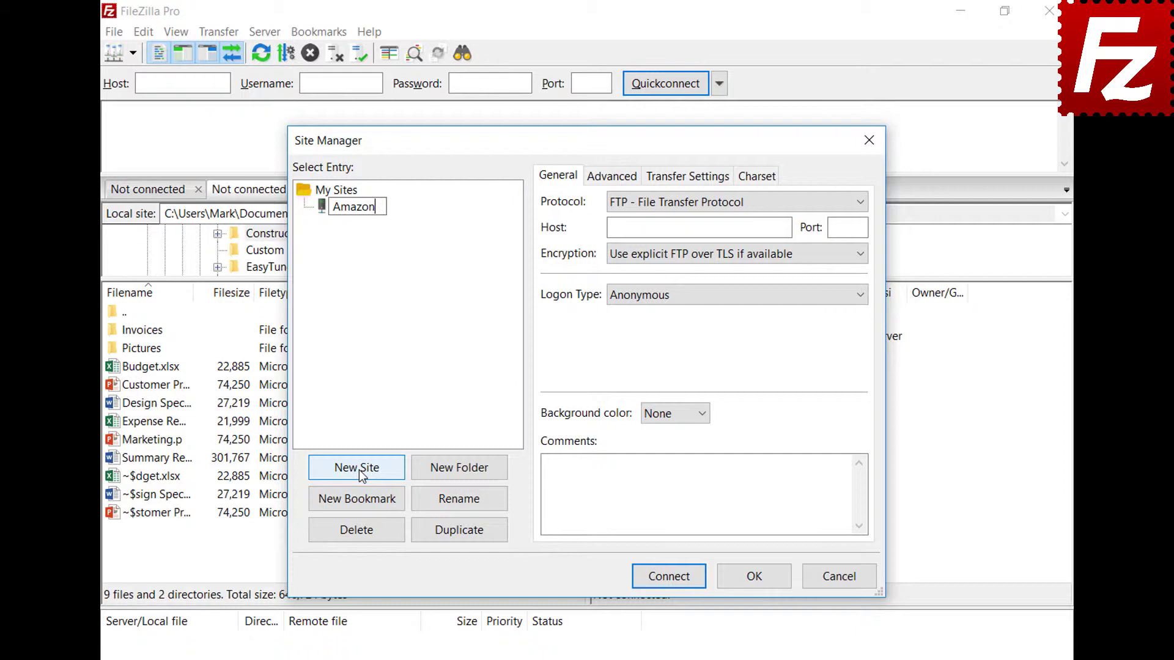
type(" EC2")
key("Return")
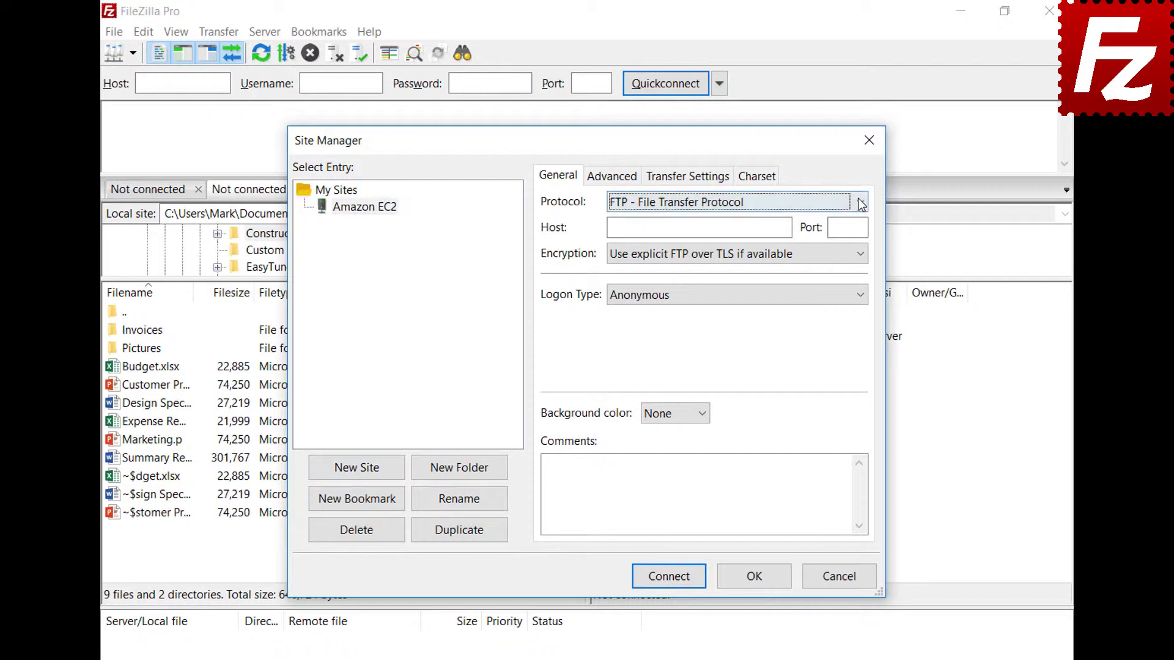
Step: Set the site's protocol to SFTP and paste in the amazonaws.com EC2 host name
left_click(860, 203)
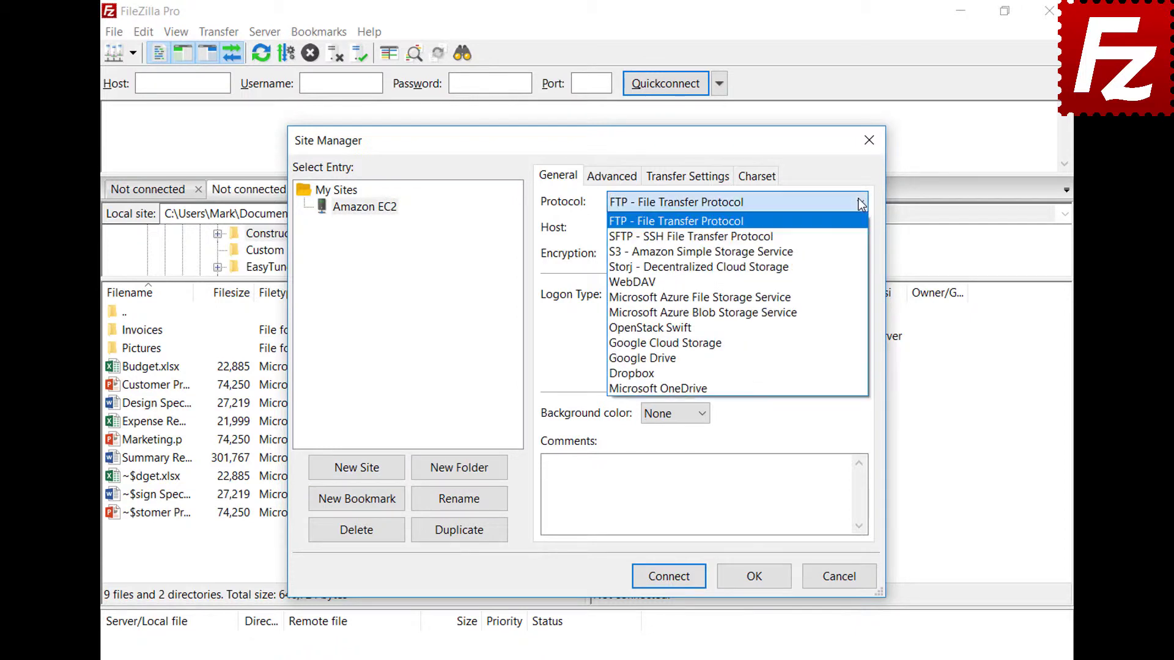
left_click(860, 235)
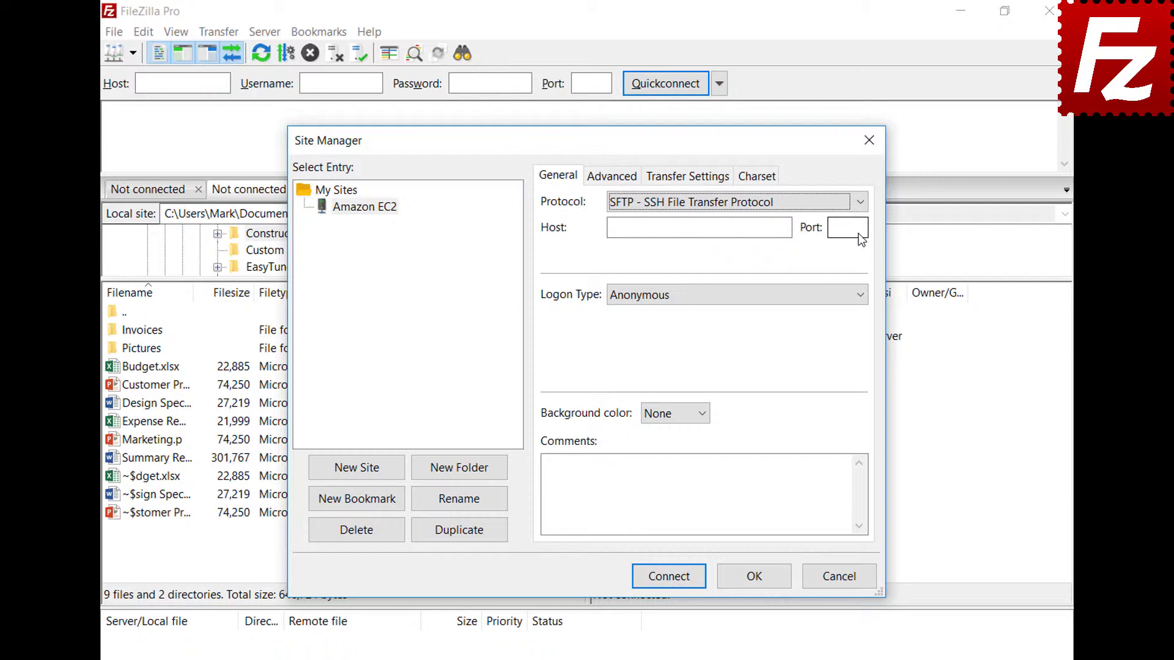
left_click(735, 228)
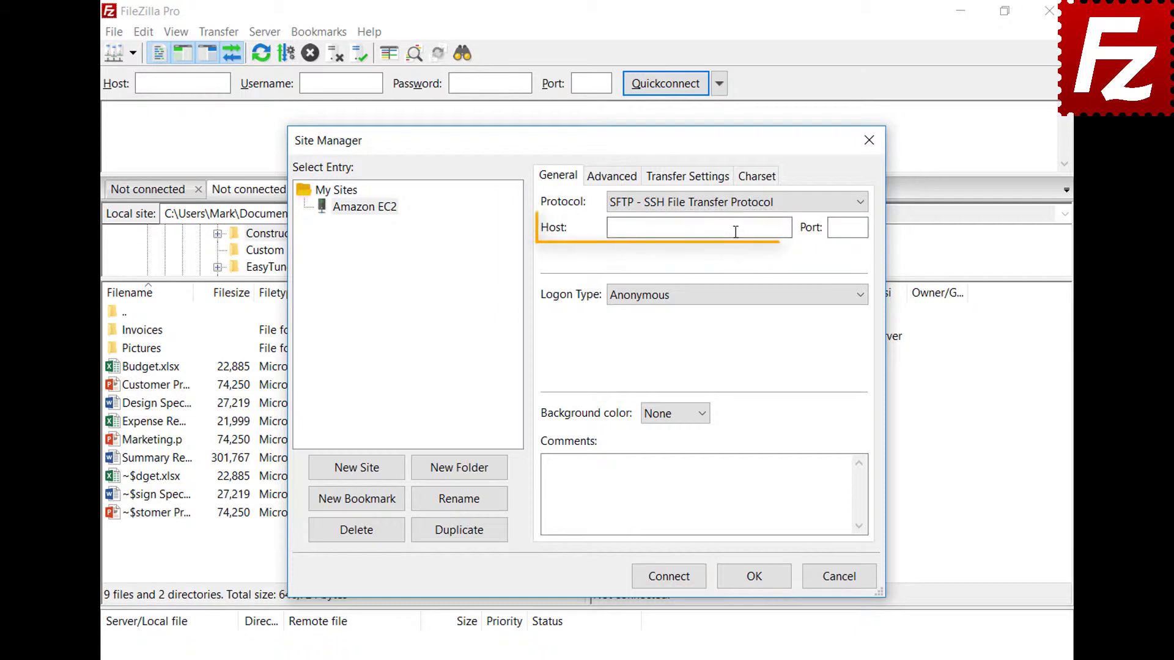
key("ctrl+v")
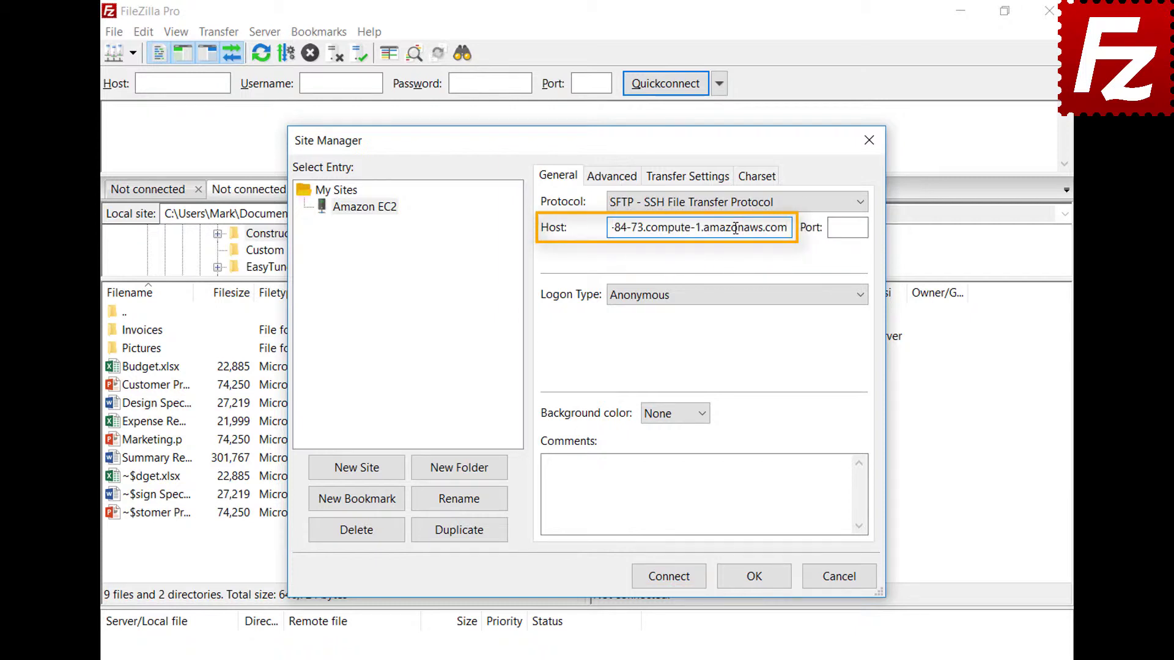
Step: Switch to Key file logon with user 'ubuntu' and key file AWSKeyPair.pem
left_click(750, 300)
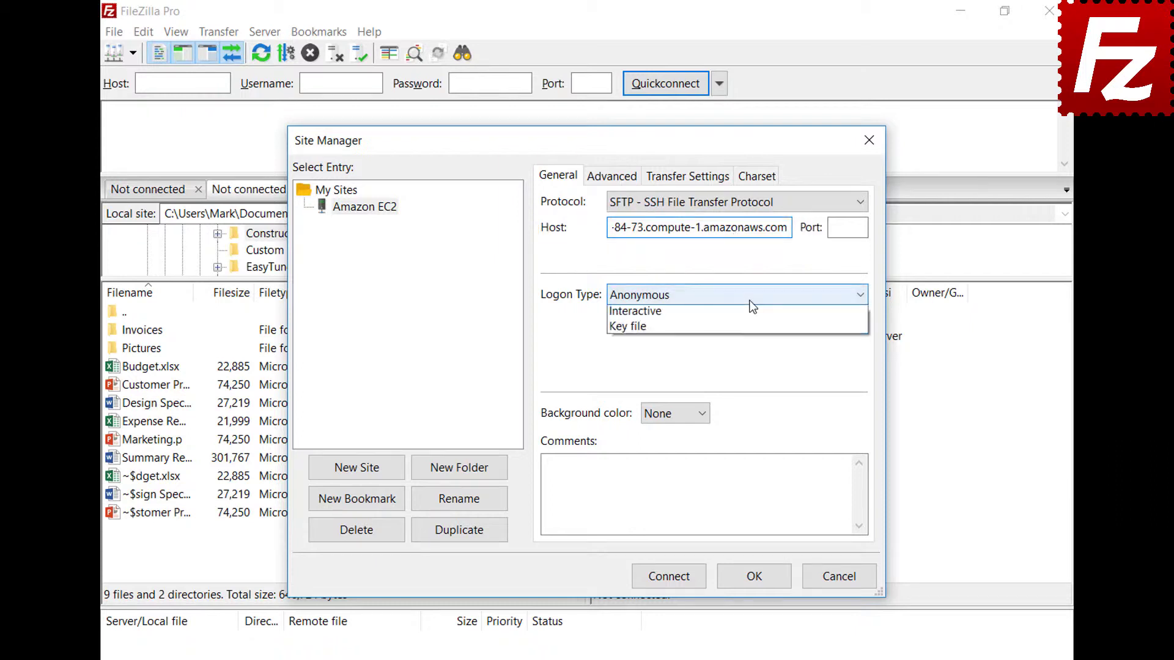
left_click(747, 375)
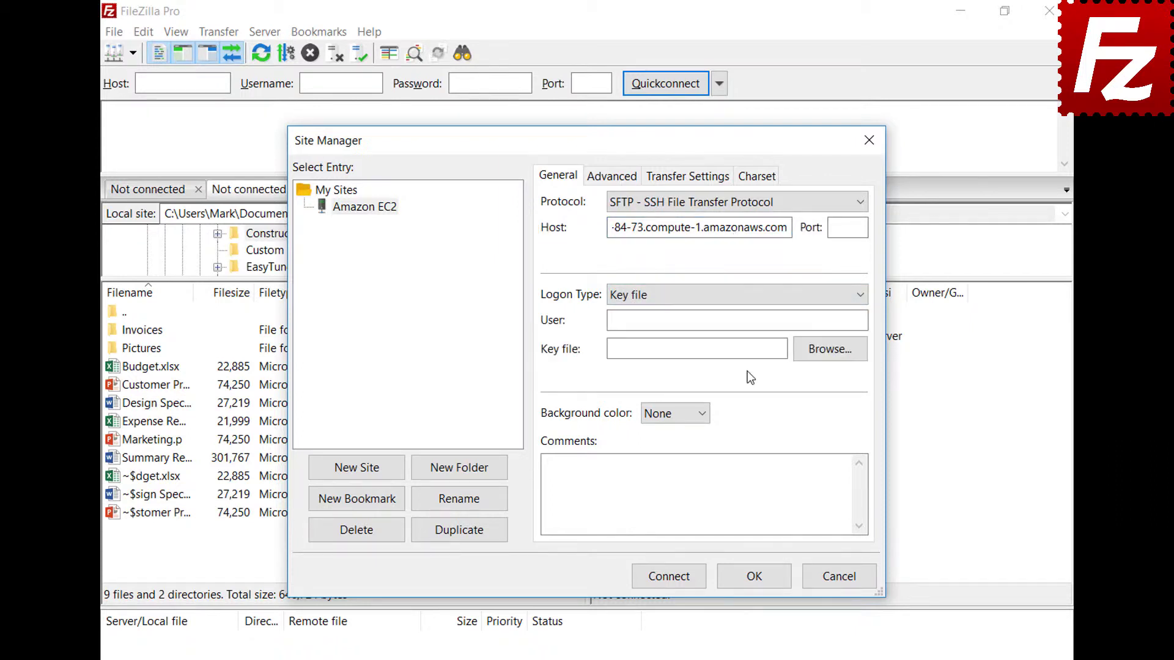
left_click(755, 323)
type("ubuntu")
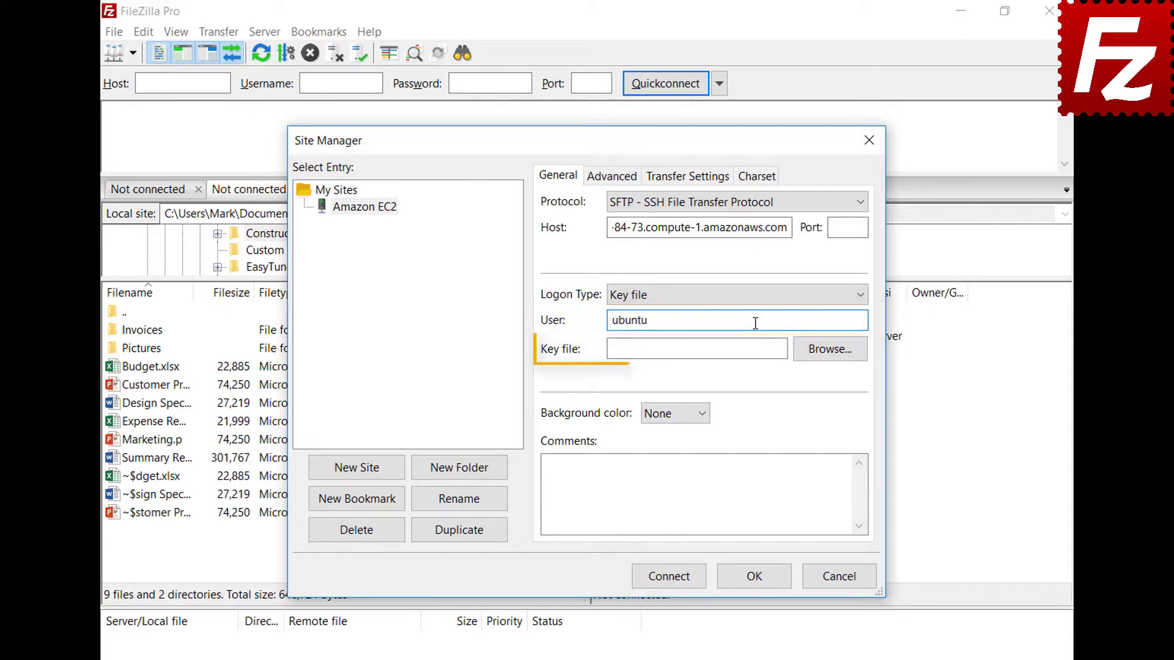
left_click(829, 350)
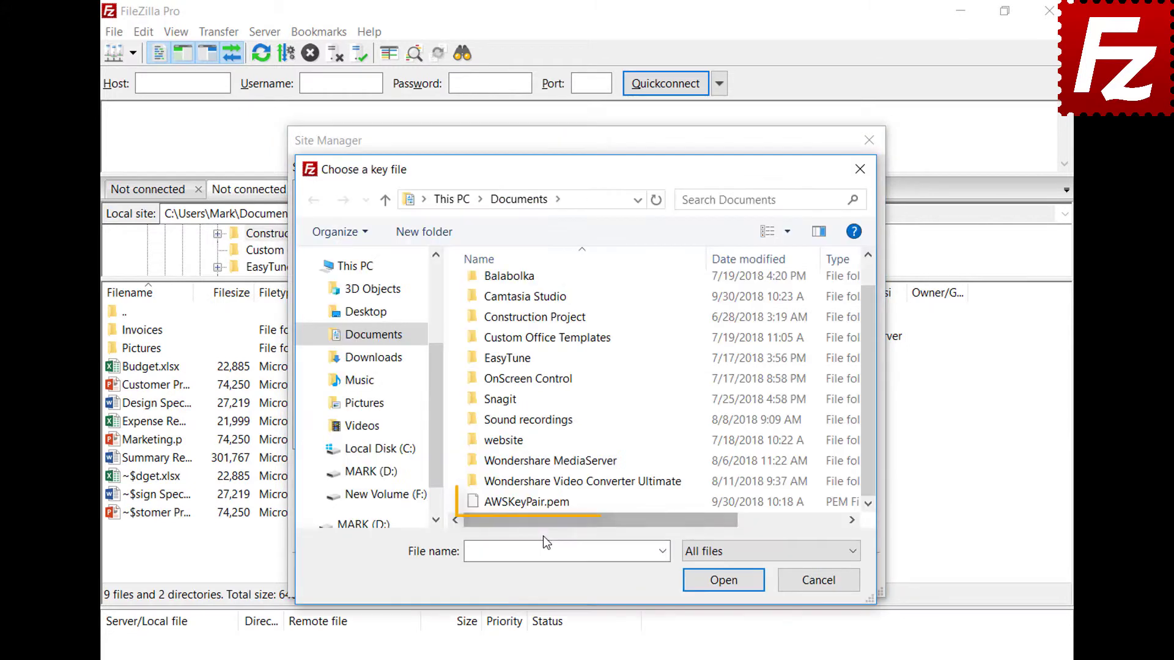
left_click(546, 503)
double_click(548, 505)
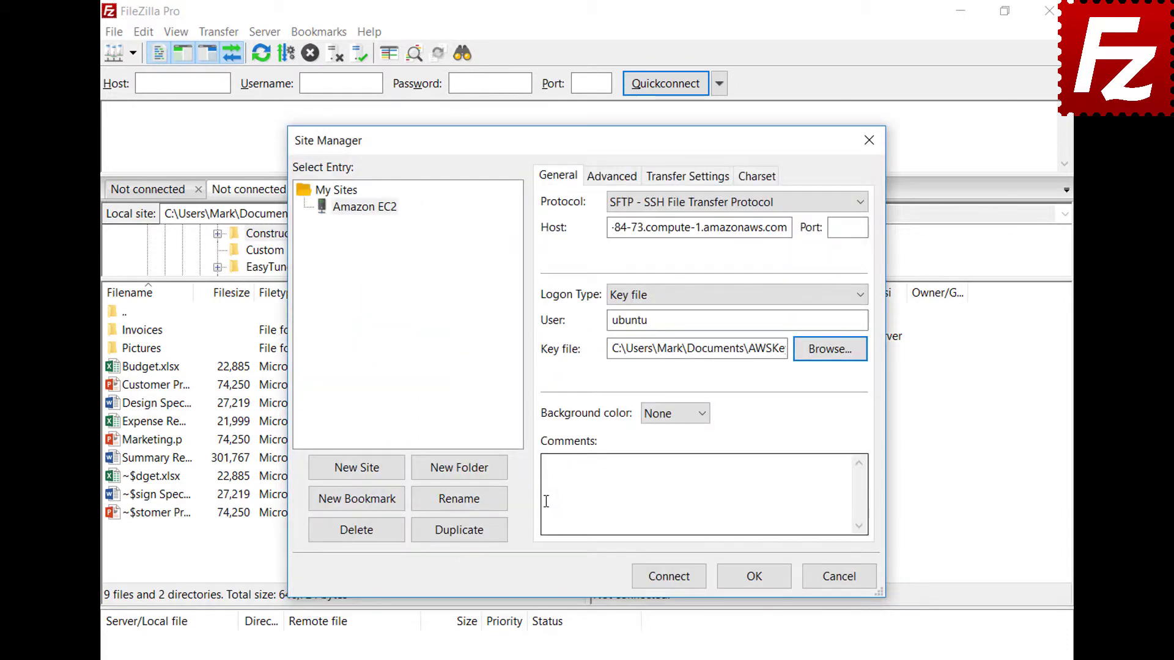
Step: Connect to the Amazon EC2 site, always trusting its unknown host key
left_click(673, 588)
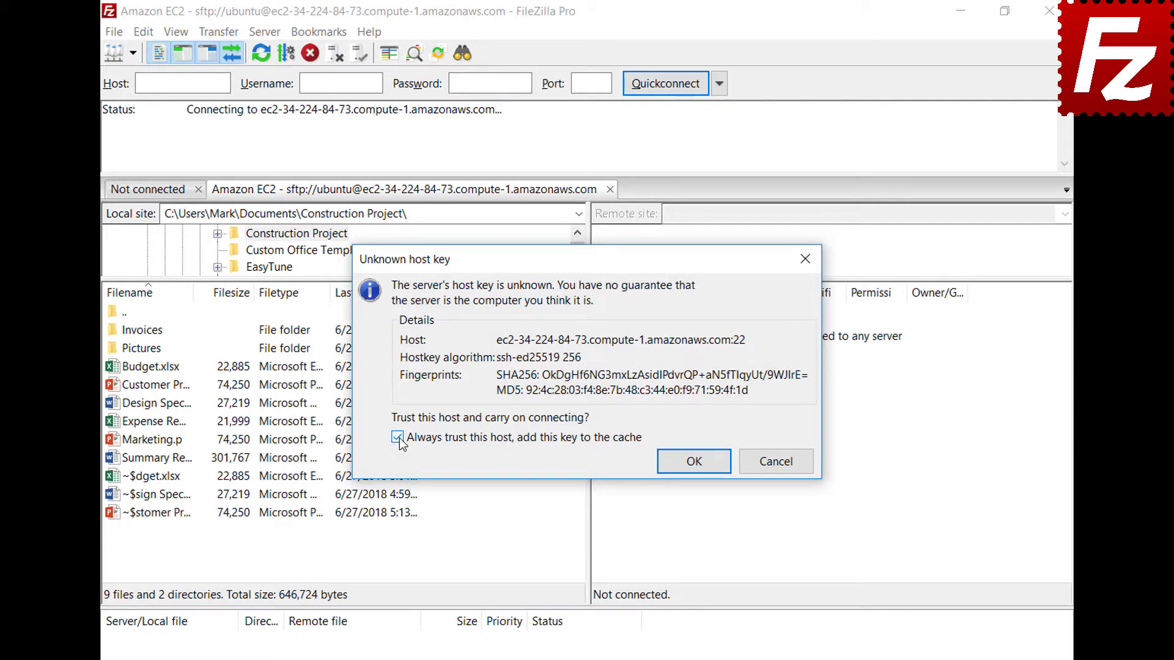
left_click(694, 462)
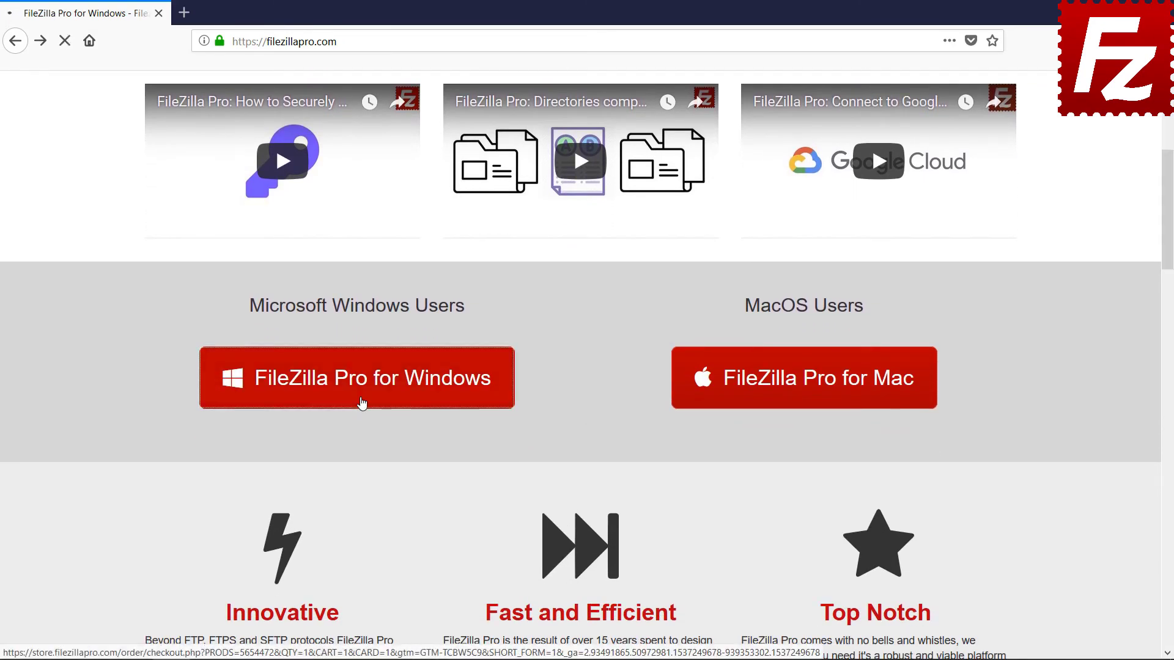
Step: Start buying FileZilla Pro for Windows to reach the $19.99 checkout
left_click(361, 403)
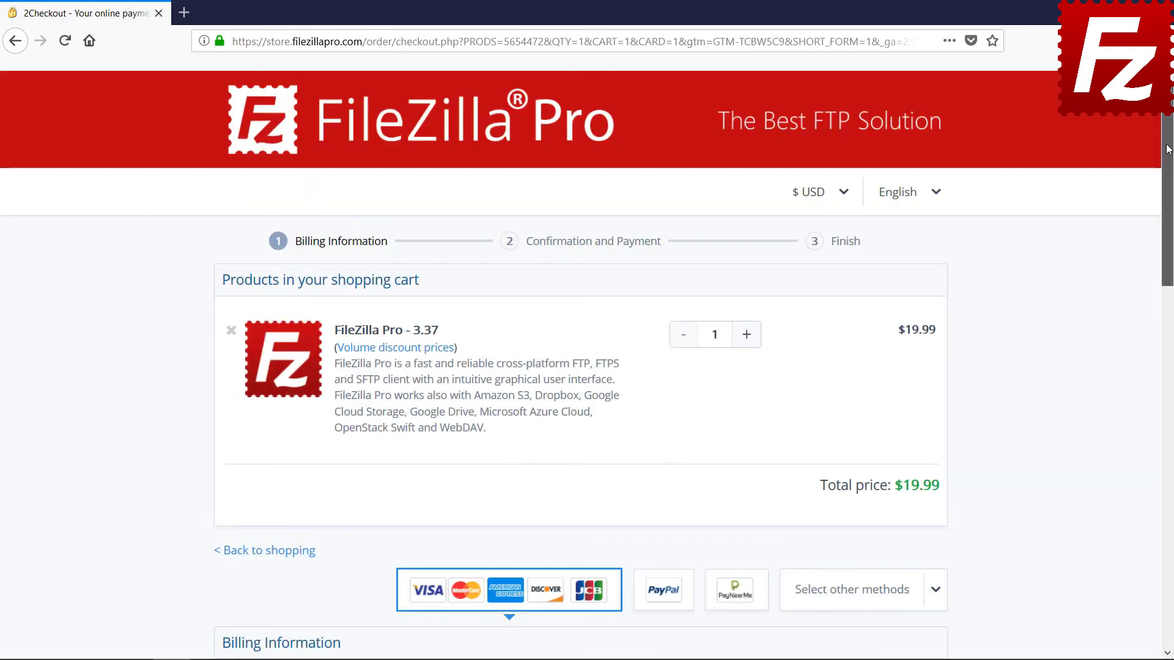
left_click_drag(1169, 150, 1170, 418)
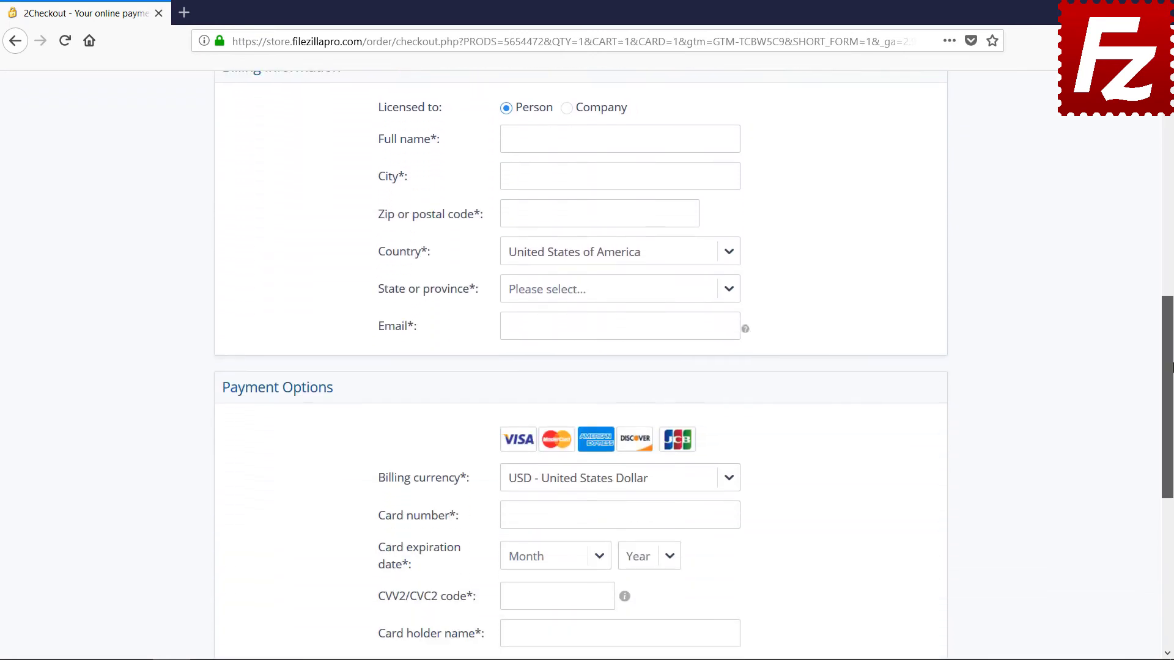